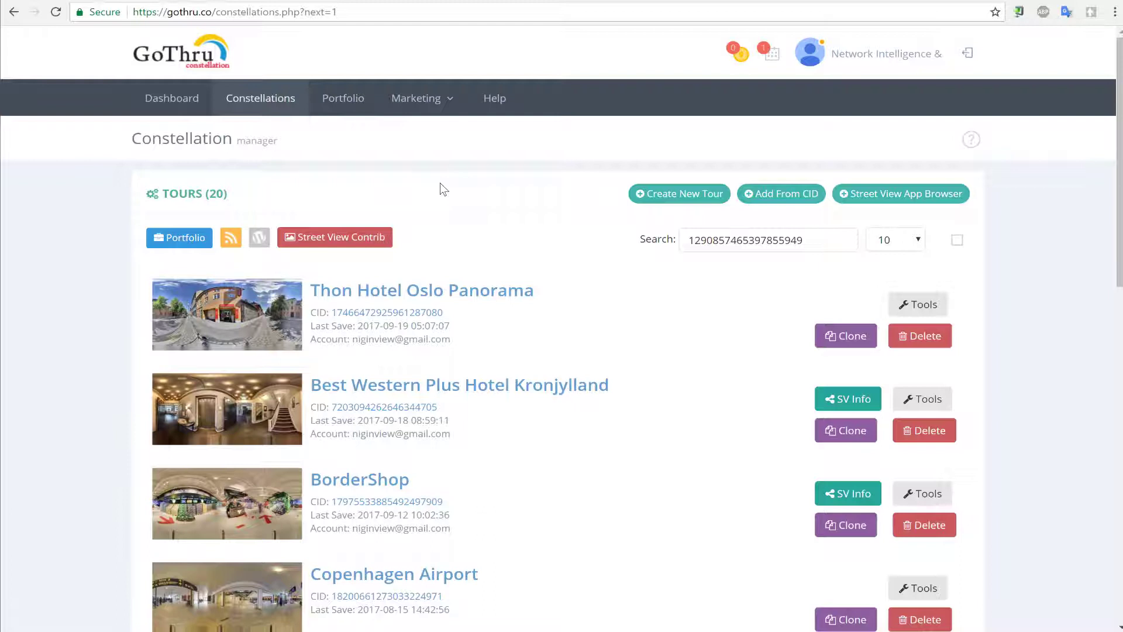
Go to page 2 of the tour list and scroll down to the Bright Star Fireworks A/S tour.
{"action": "scroll", "coordinate": [441, 193], "scroll_direction": "down", "scroll_amount": 13}
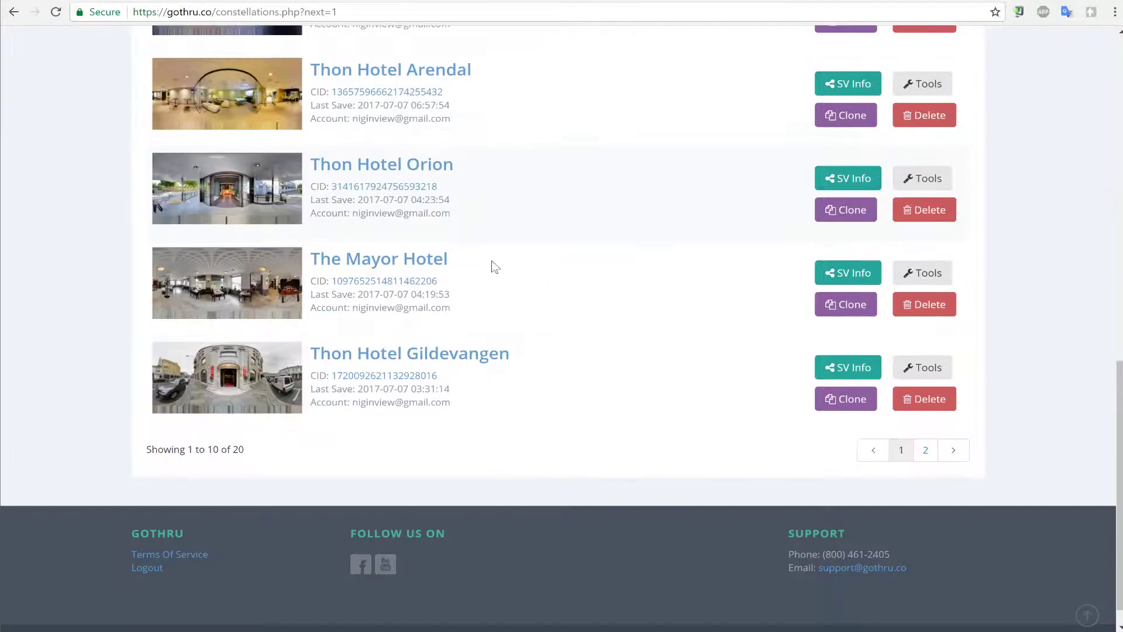
{"action": "left_click", "coordinate": [926, 450]}
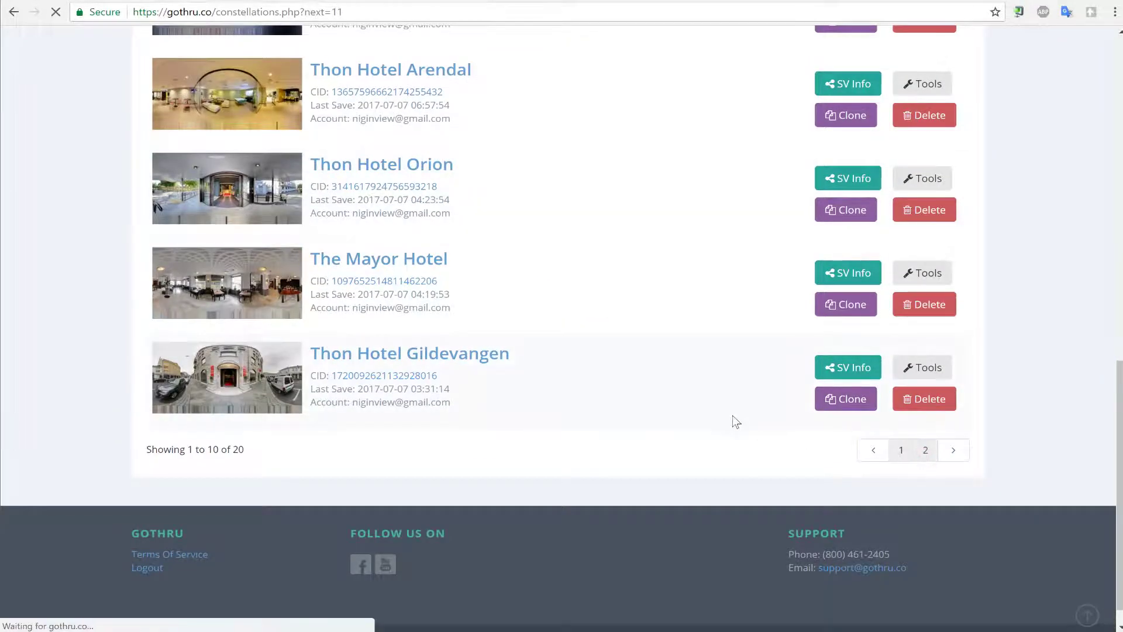
{"action": "scroll", "coordinate": [513, 419], "scroll_direction": "down", "scroll_amount": 2}
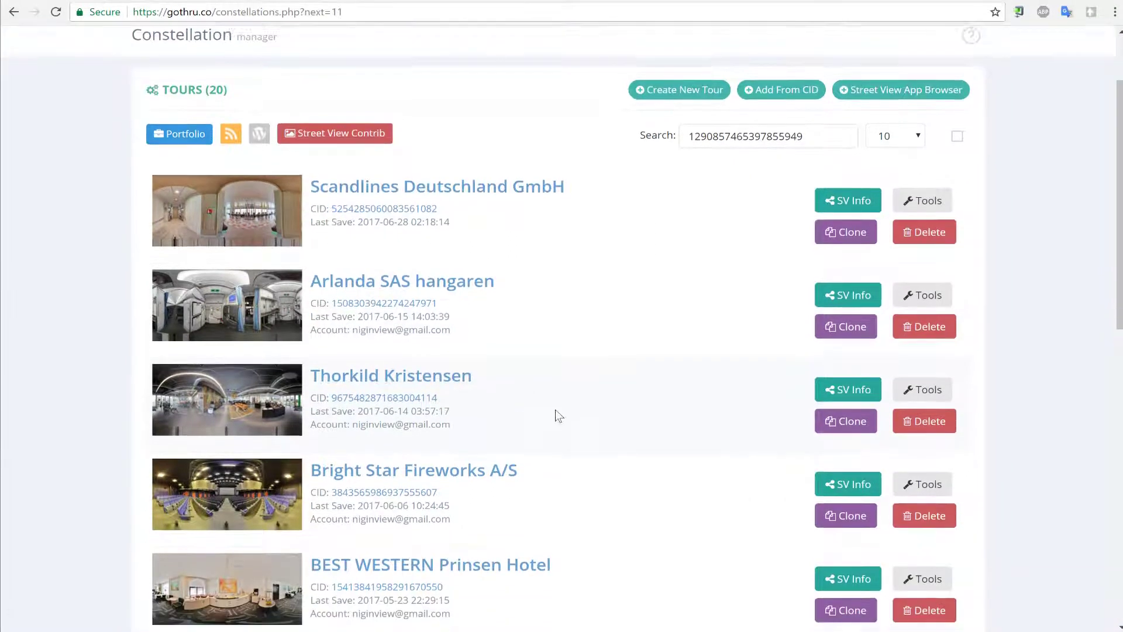
{"action": "scroll", "coordinate": [556, 415], "scroll_direction": "down", "scroll_amount": 1}
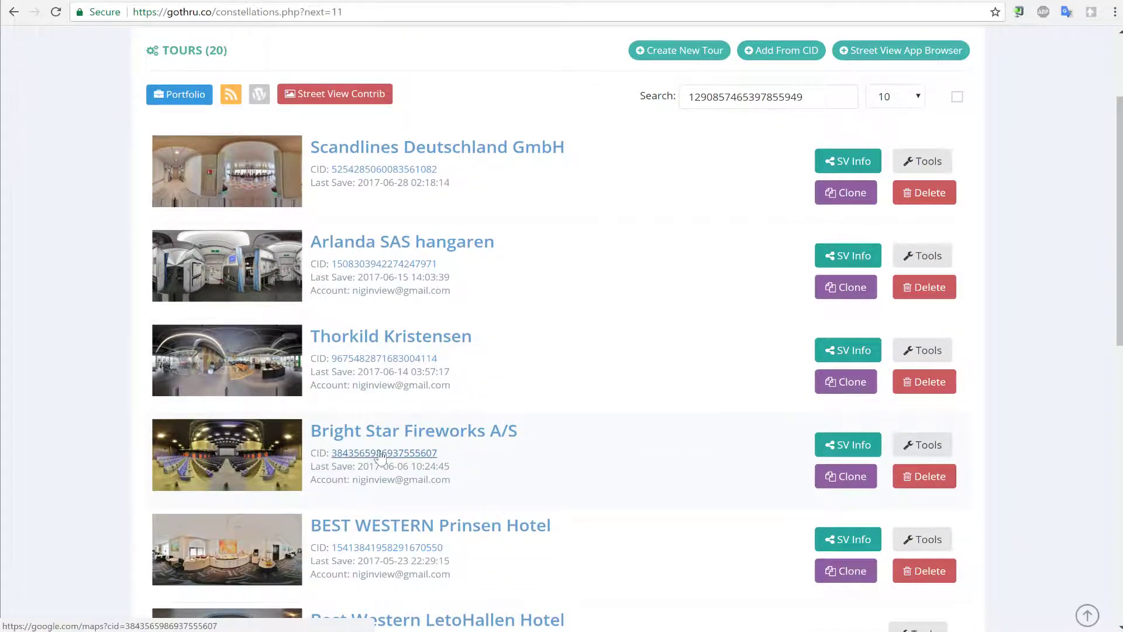
{"action": "double_click", "coordinate": [334, 462]}
{"action": "left_click", "coordinate": [839, 478]}
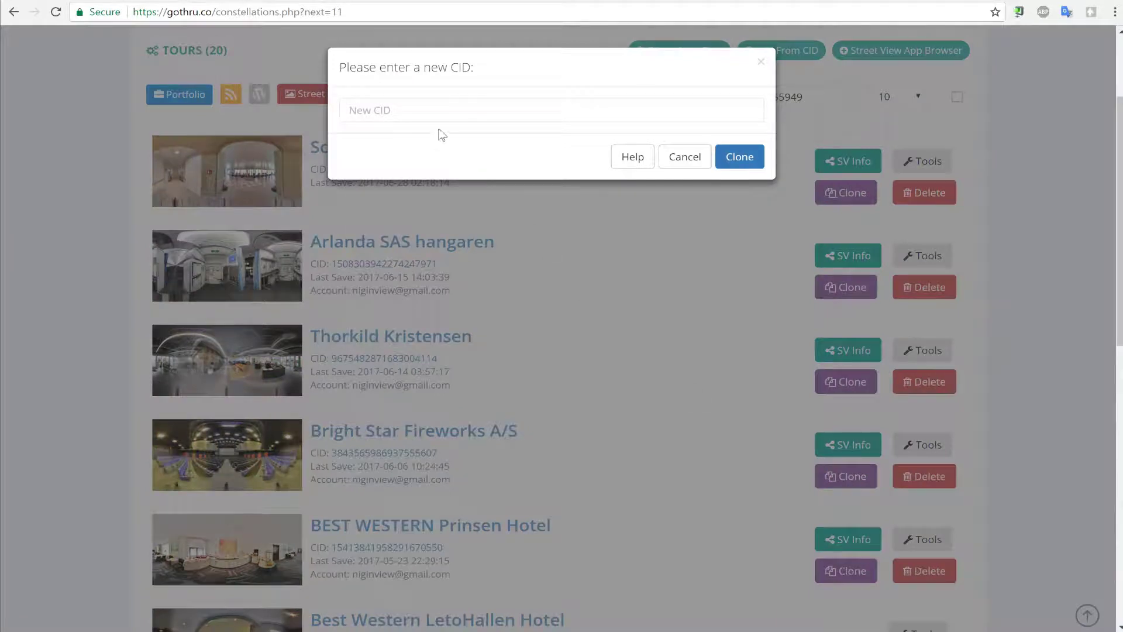
{"action": "left_click", "coordinate": [406, 110]}
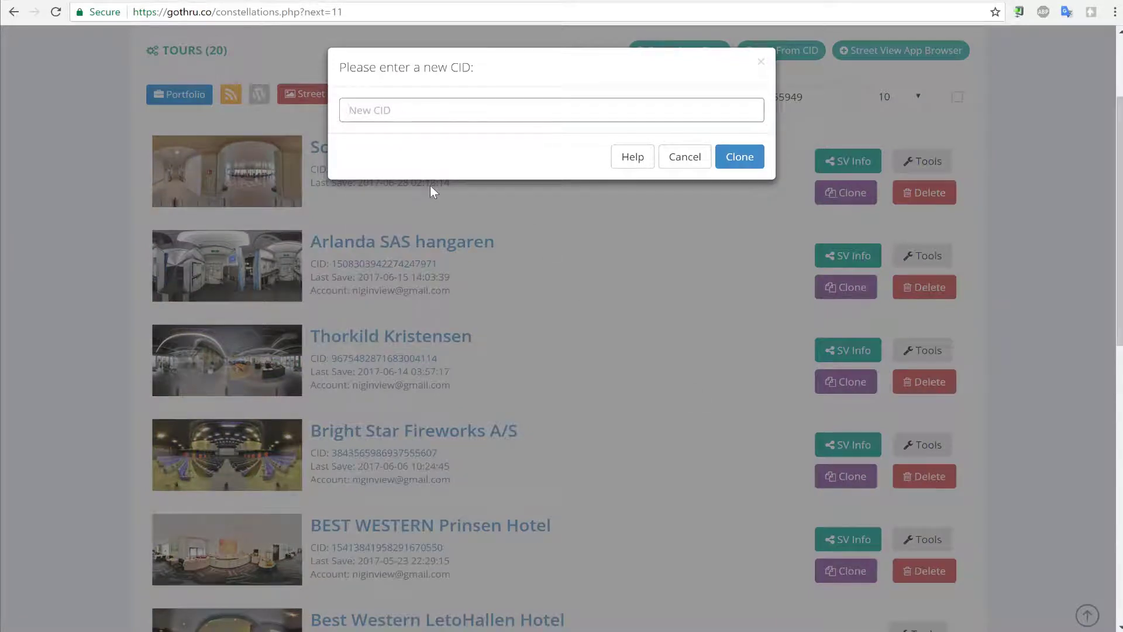
{"action": "key", "text": "ctrl+v"}
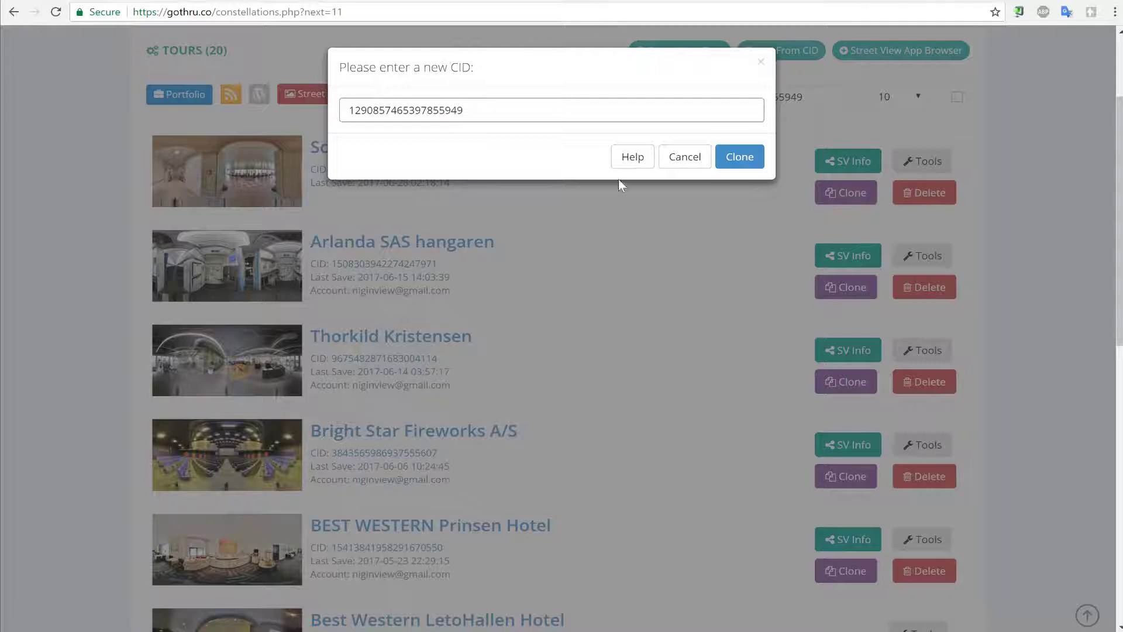
{"action": "left_click", "coordinate": [737, 157]}
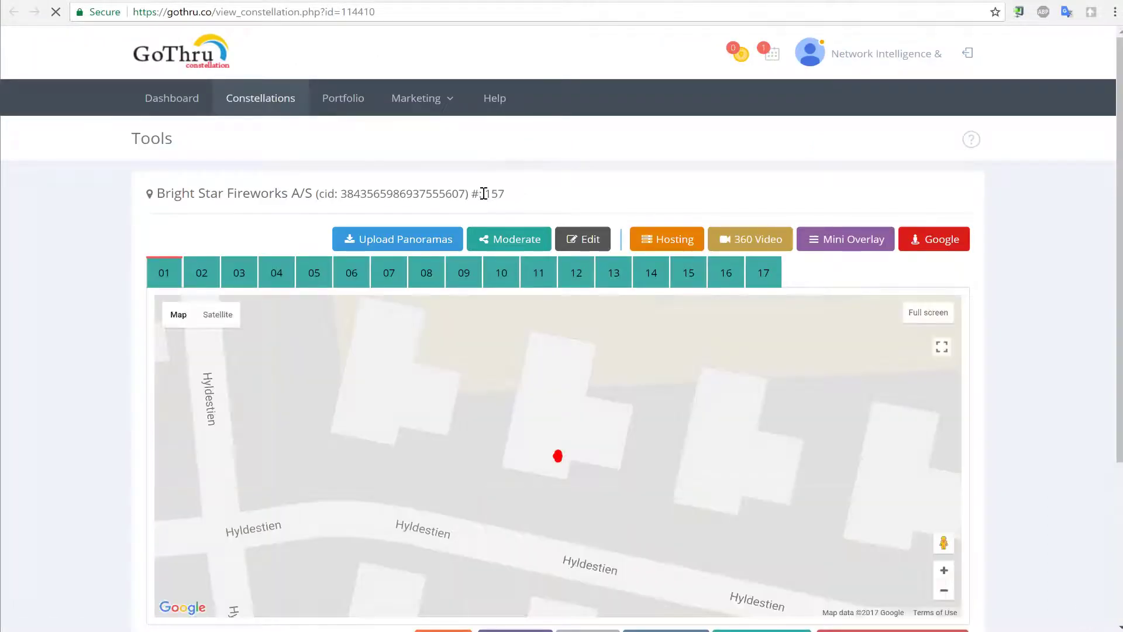
Copy the tour number 157 from the Tools page and go back to the tour list.
{"action": "double_click", "coordinate": [494, 193]}
{"action": "key", "text": "alt+Left"}
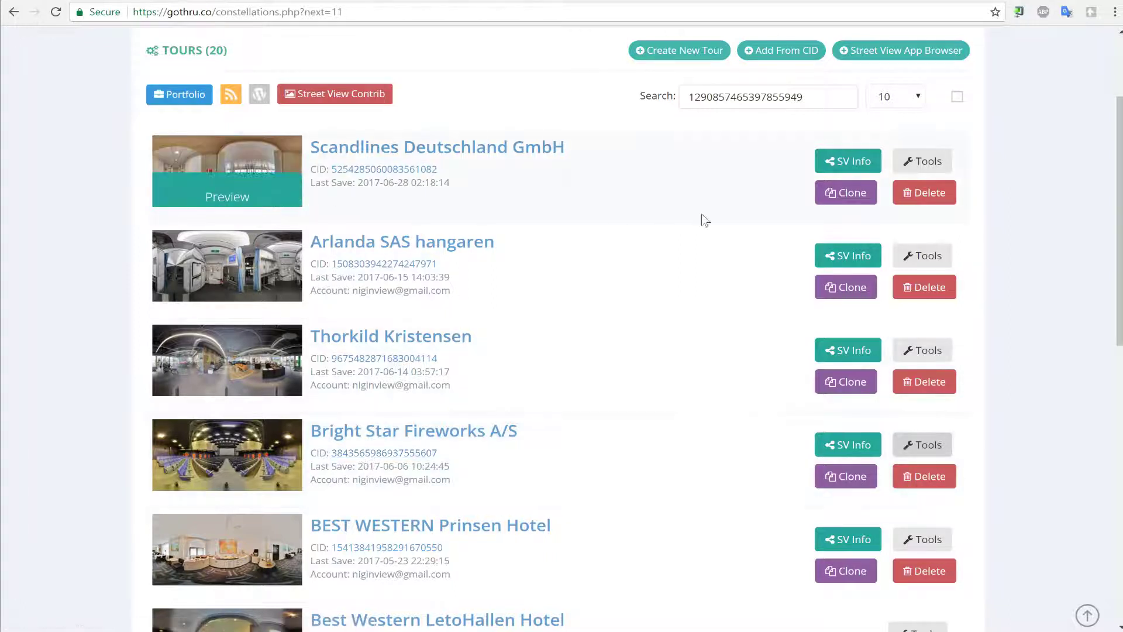
{"action": "scroll", "coordinate": [578, 269], "scroll_direction": "up", "scroll_amount": 3}
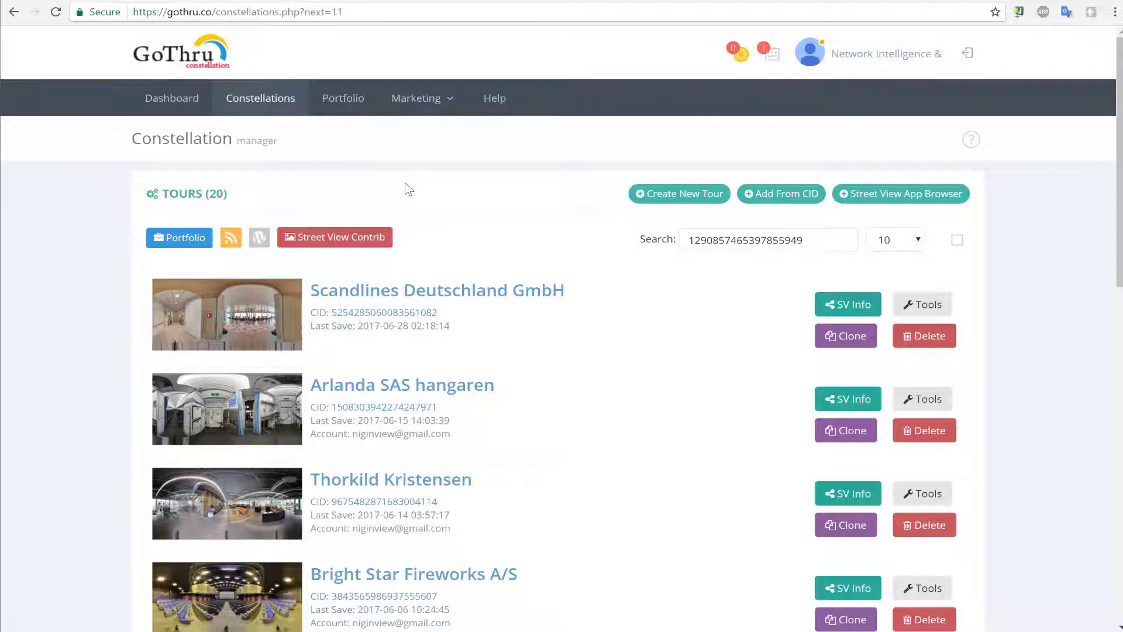
{"action": "scroll", "coordinate": [408, 188], "scroll_direction": "down", "scroll_amount": 1}
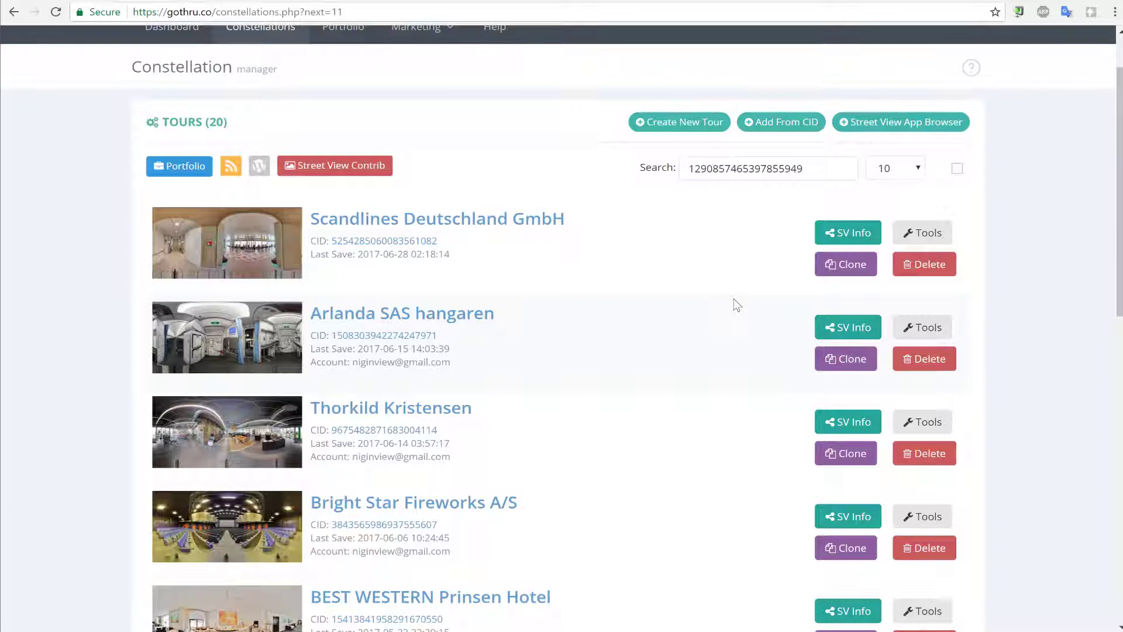
{"action": "scroll", "coordinate": [733, 298], "scroll_direction": "down", "scroll_amount": 3}
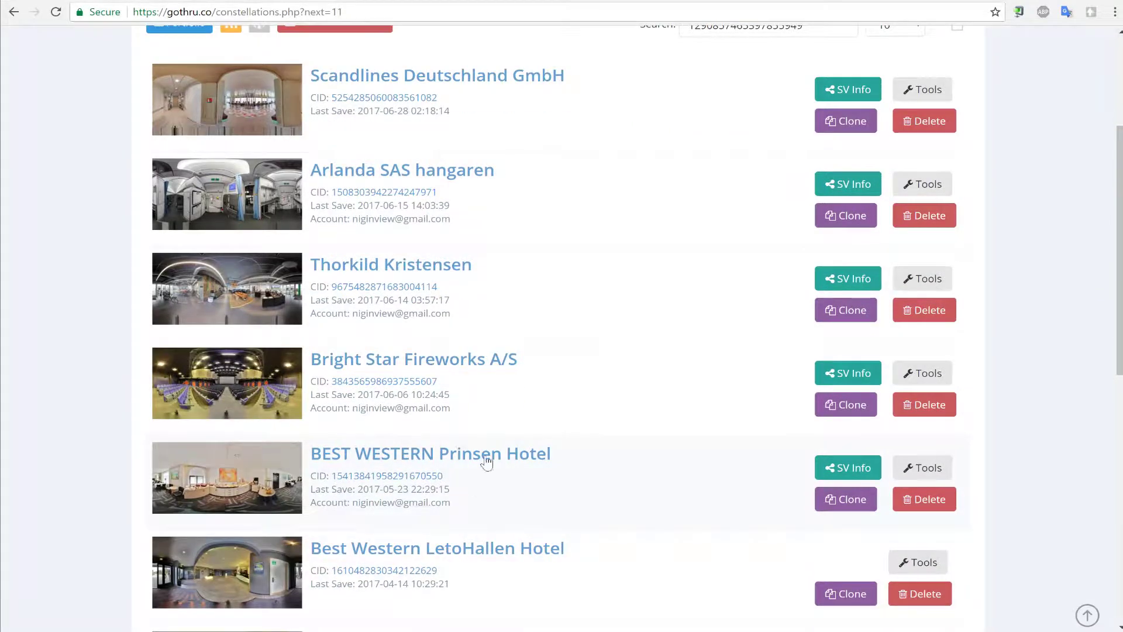
{"action": "scroll", "coordinate": [608, 397], "scroll_direction": "up", "scroll_amount": 1}
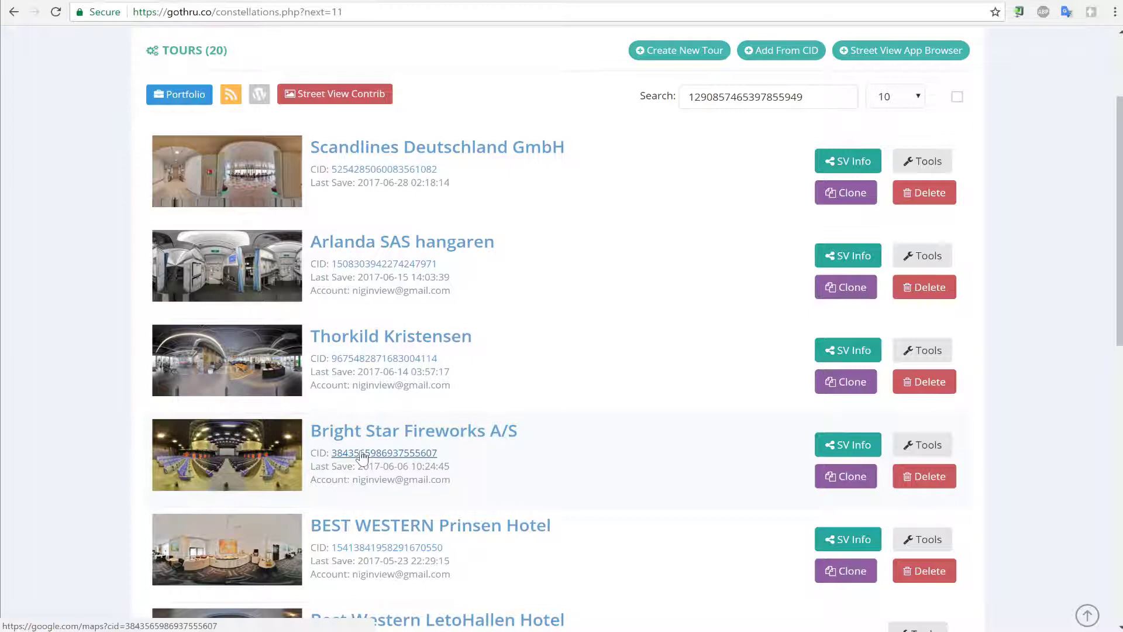
{"action": "scroll", "coordinate": [363, 456], "scroll_direction": "up", "scroll_amount": 3}
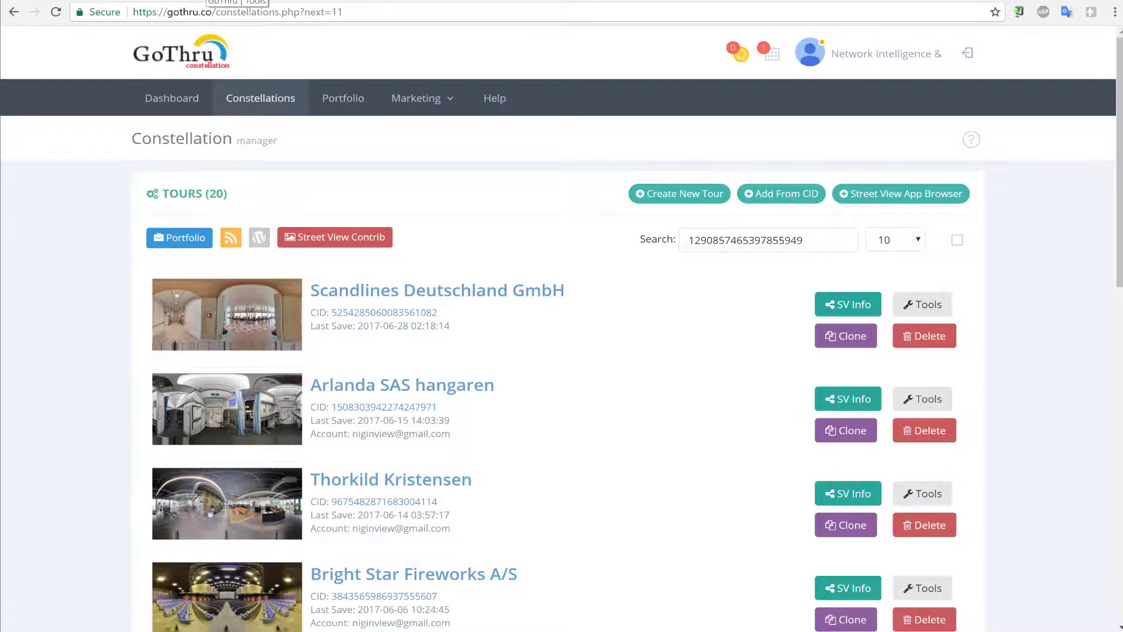
Reopen the Constellations tour list, refresh it so the clone appears, and scroll back to the top.
{"action": "left_click", "coordinate": [237, 1]}
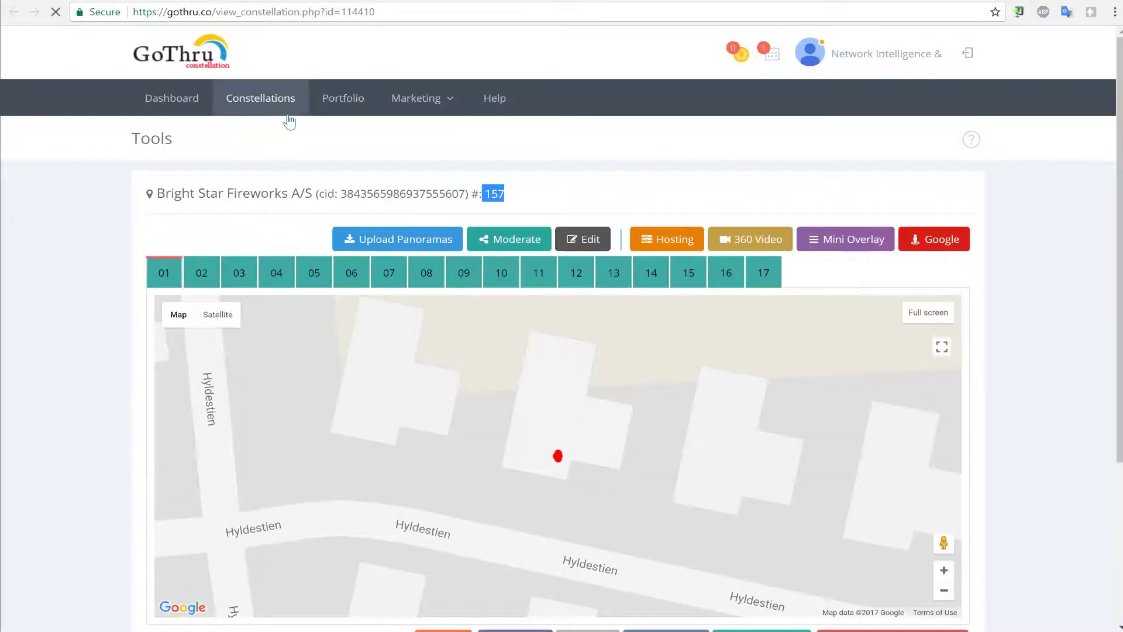
{"action": "left_click", "coordinate": [266, 101]}
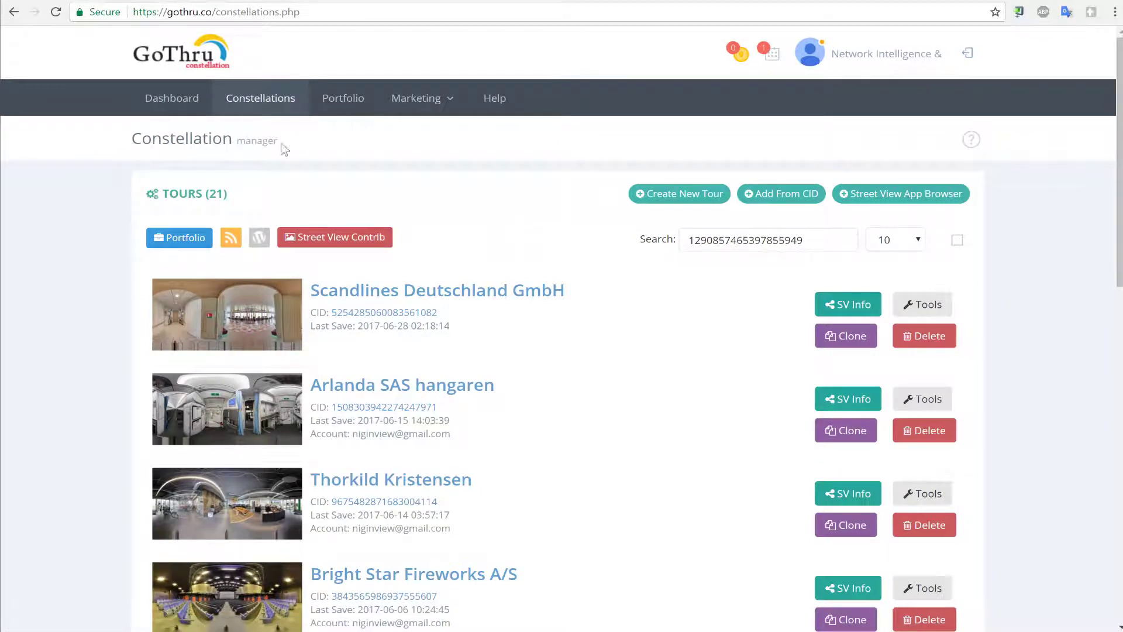
{"action": "left_click", "coordinate": [56, 11]}
{"action": "scroll", "coordinate": [479, 307], "scroll_direction": "down", "scroll_amount": 5}
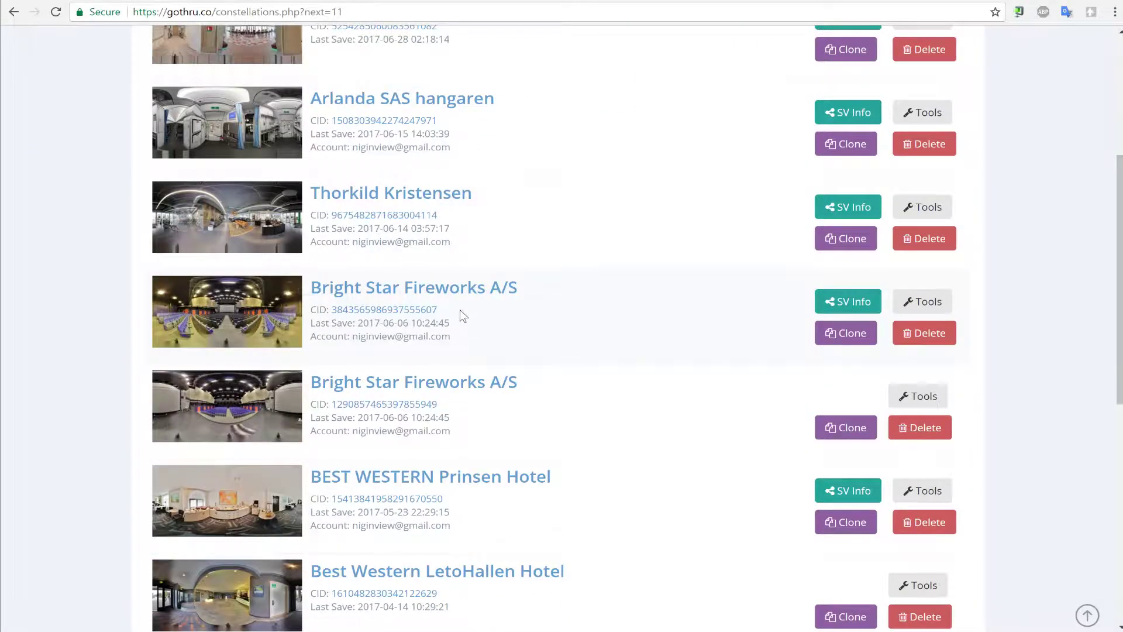
{"action": "scroll", "coordinate": [409, 313], "scroll_direction": "up", "scroll_amount": 1}
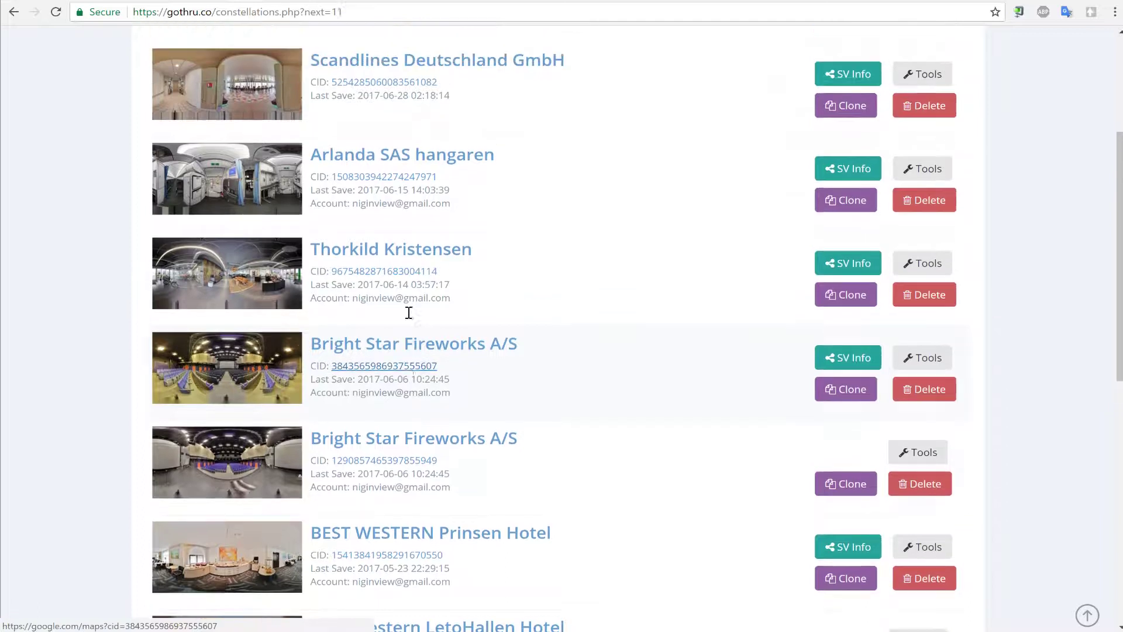
{"action": "scroll", "coordinate": [409, 313], "scroll_direction": "up", "scroll_amount": 4}
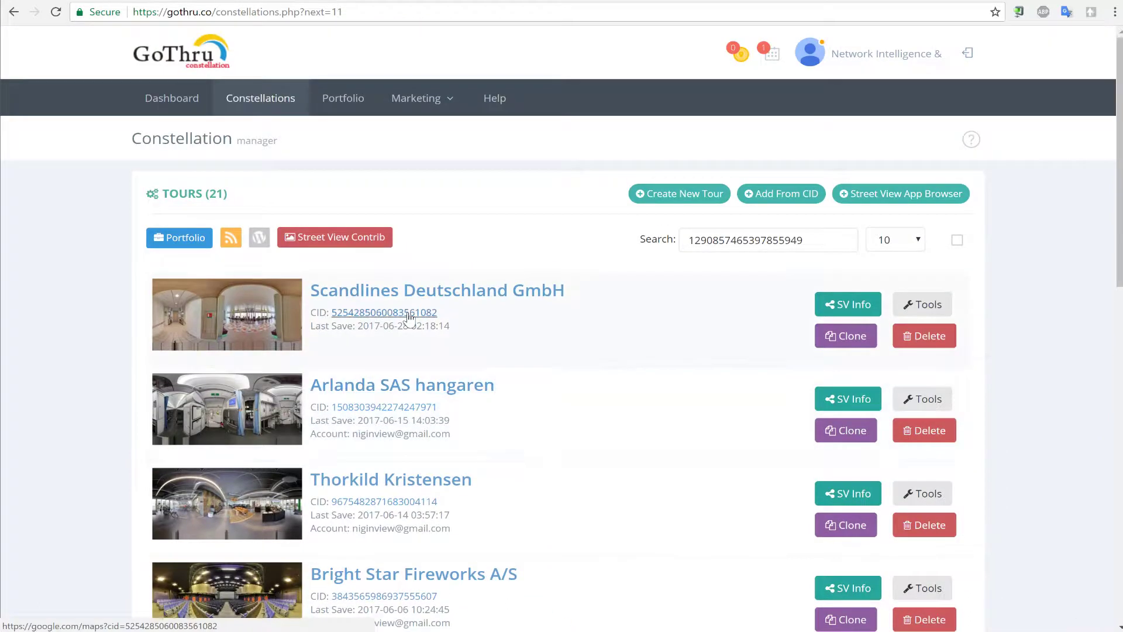
{"action": "left_click", "coordinate": [794, 241]}
{"action": "key", "text": "Return"}
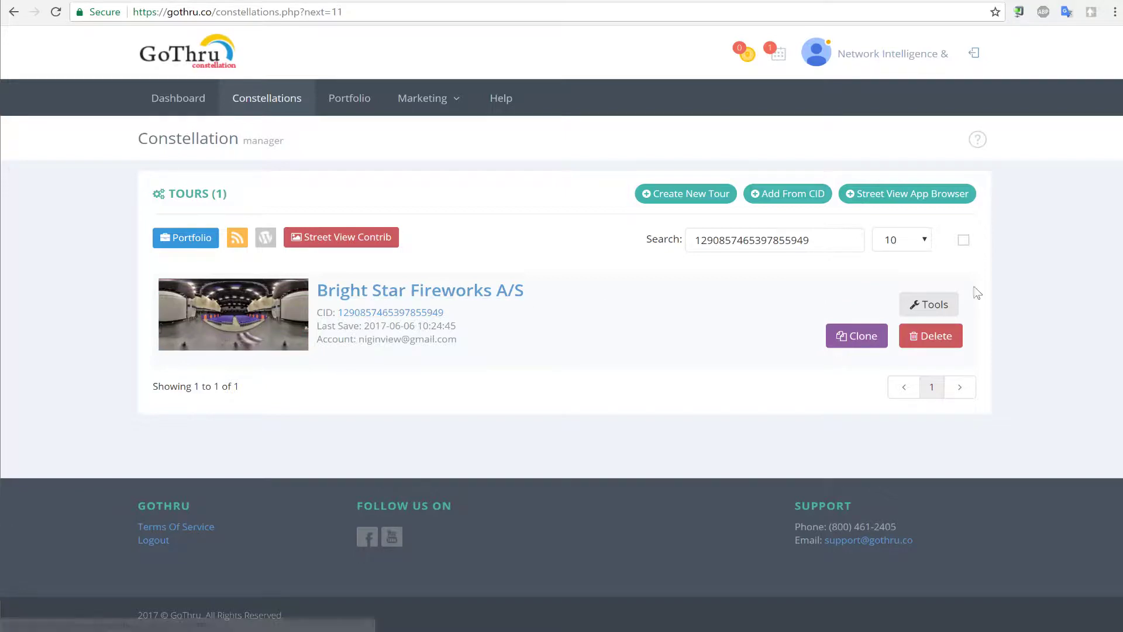
{"action": "left_click", "coordinate": [939, 304]}
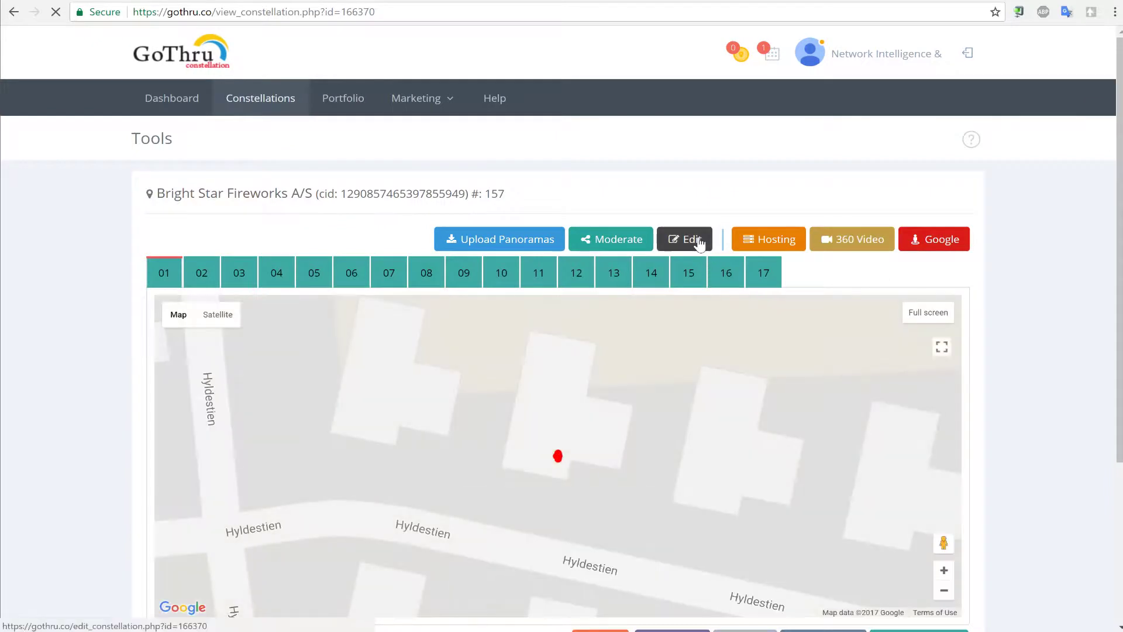
Change the cloned tour's listing name to 'Hotel LEGOLAND' and confirm the rename.
{"action": "left_click", "coordinate": [696, 241]}
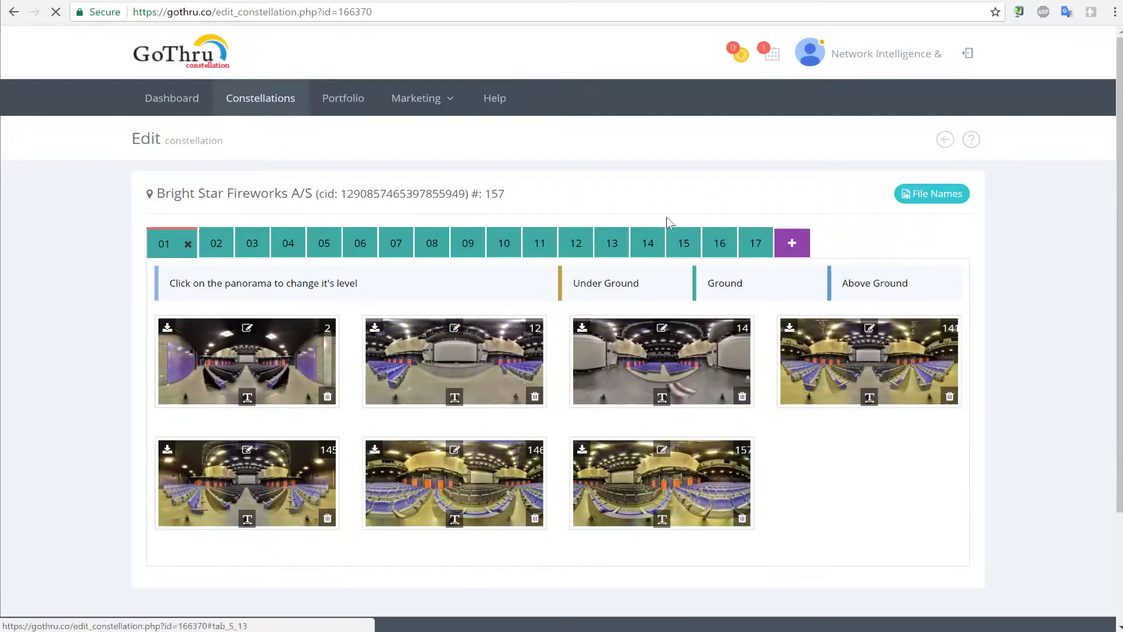
{"action": "left_click", "coordinate": [209, 193]}
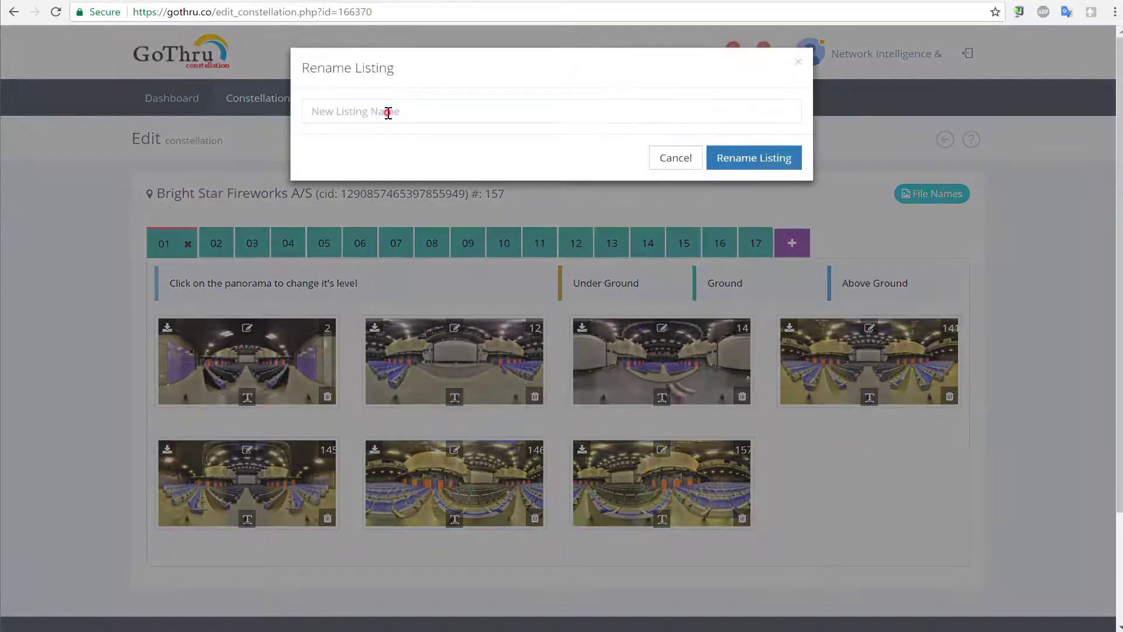
{"action": "left_click", "coordinate": [388, 112]}
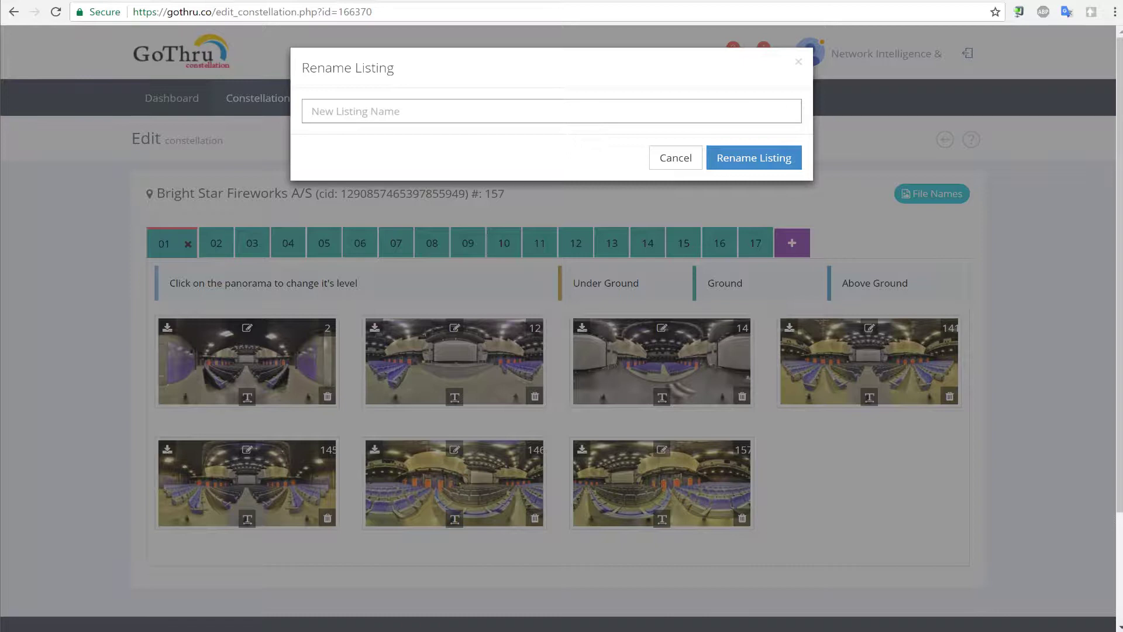
{"action": "type", "text": "Hotel LEGOLAND"}
{"action": "left_click", "coordinate": [755, 158]}
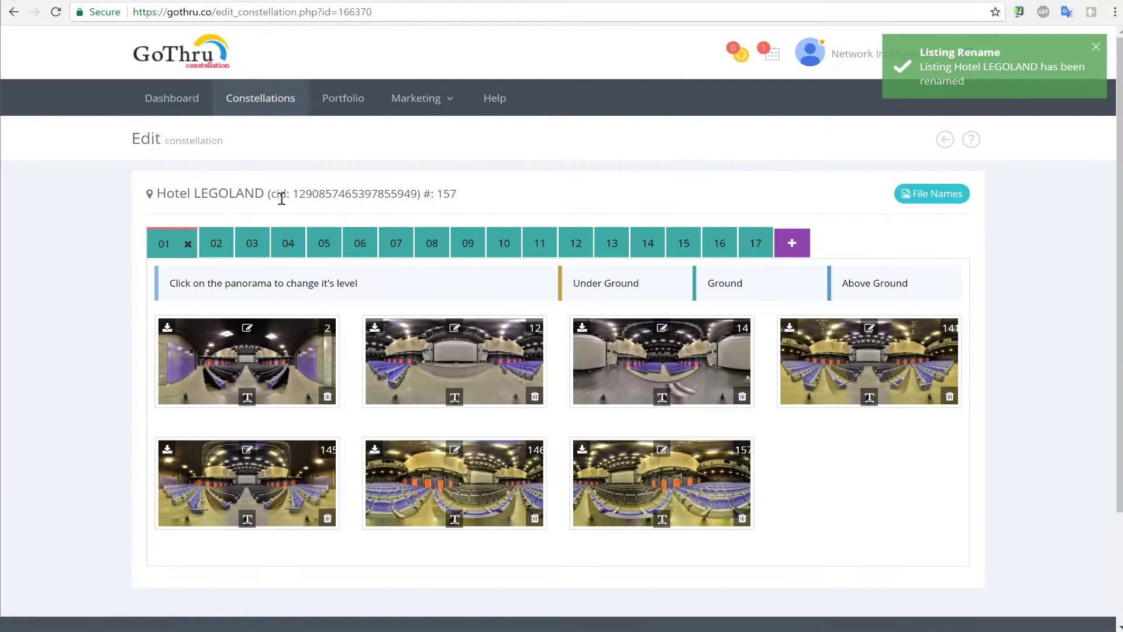
Return to the Tools page and open the Google Street View publish page showing the missing PlaceId warning.
{"action": "left_click", "coordinate": [943, 141]}
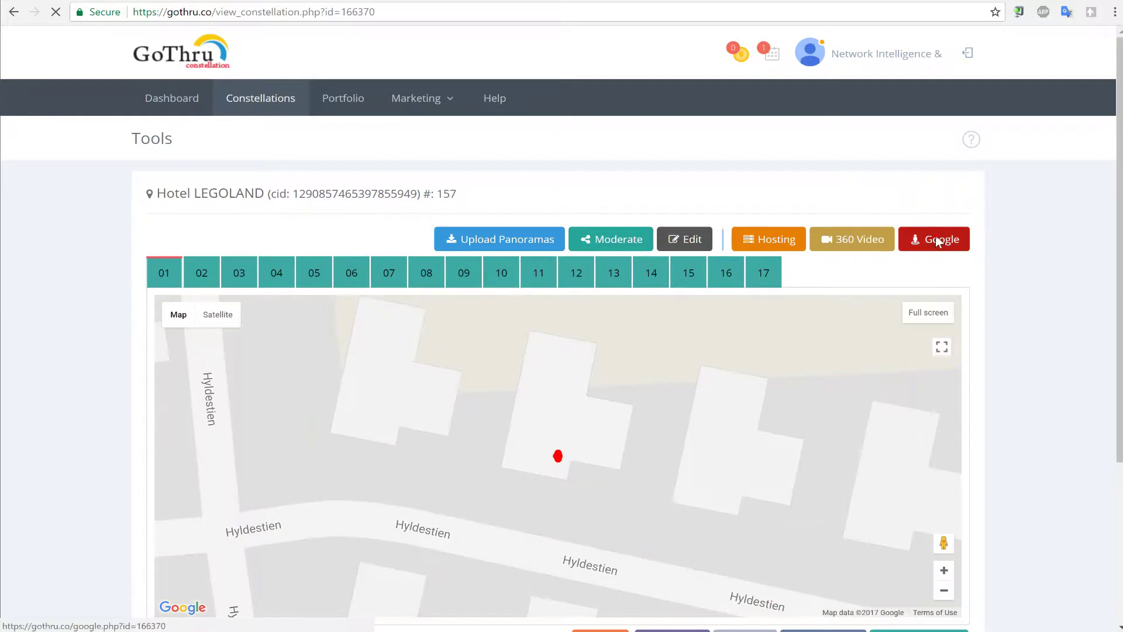
{"action": "left_click", "coordinate": [935, 240]}
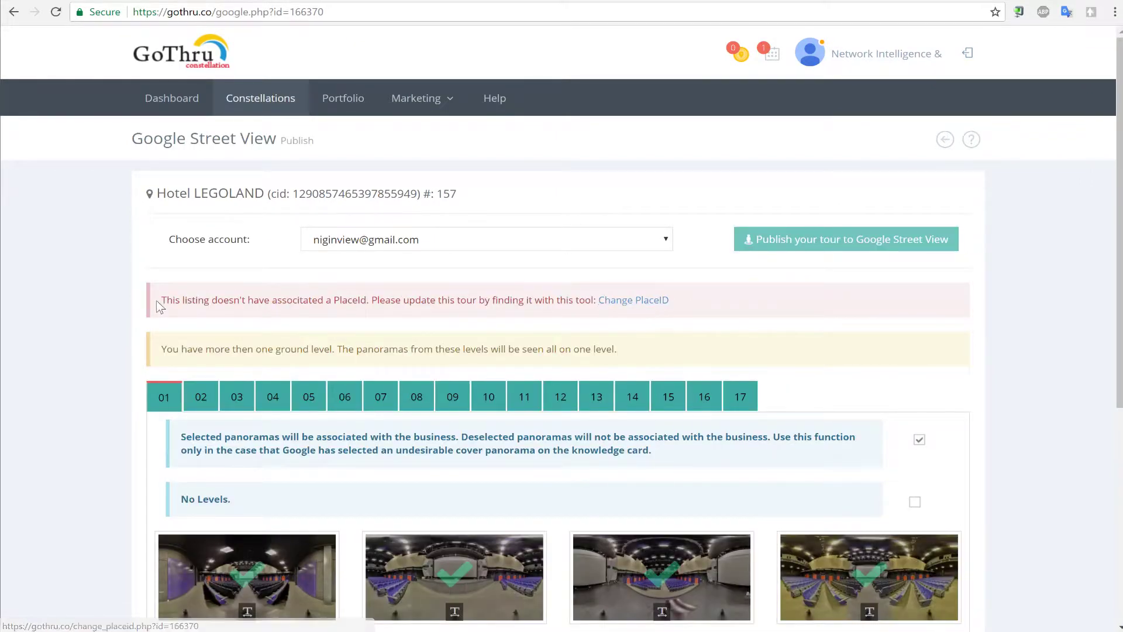
{"action": "left_click_drag", "start_coordinate": [157, 300], "coordinate": [393, 301]}
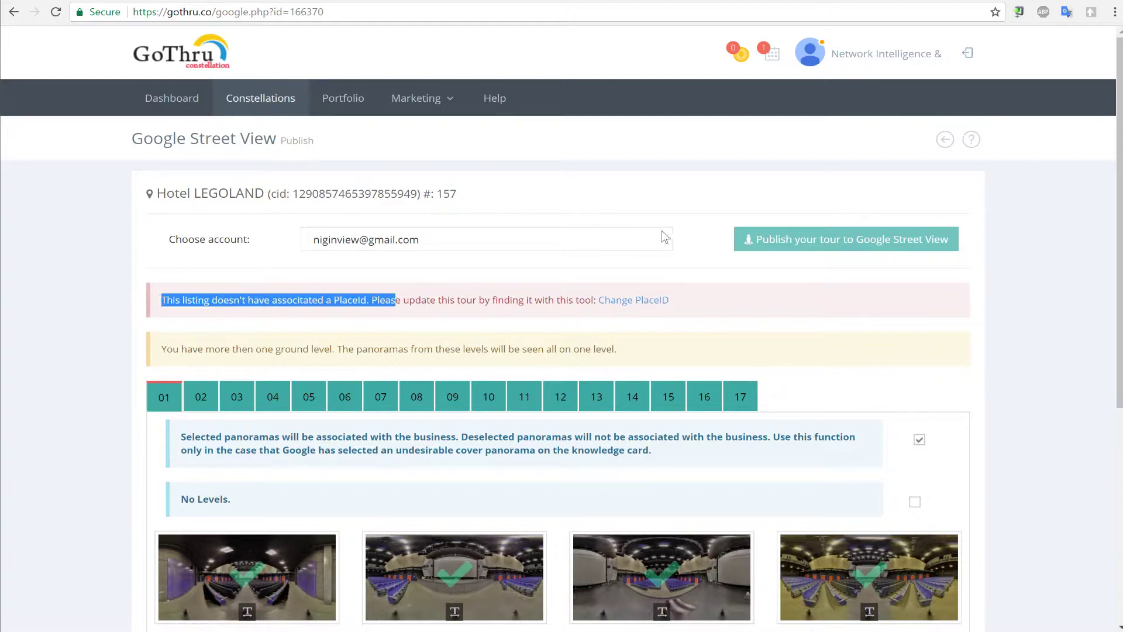
{"action": "left_click", "coordinate": [542, 301]}
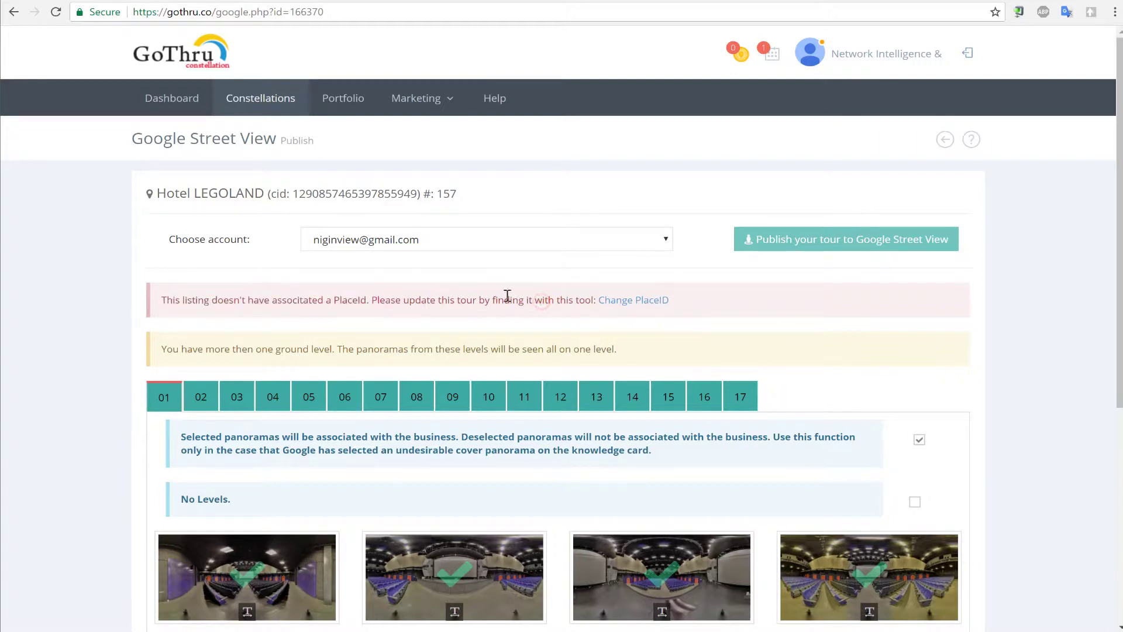
Pick Hotel LEGOLAND®, Åstvej, Billund, Denmark in the PlaceID finder and update the tour.
{"action": "left_click", "coordinate": [646, 301]}
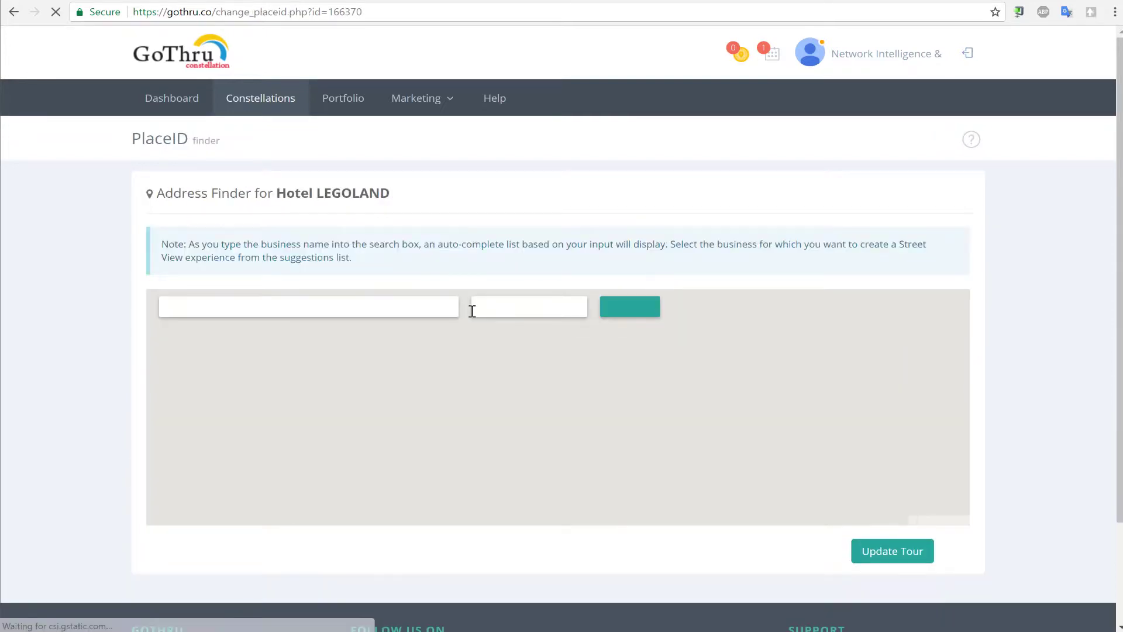
{"action": "left_click", "coordinate": [381, 305]}
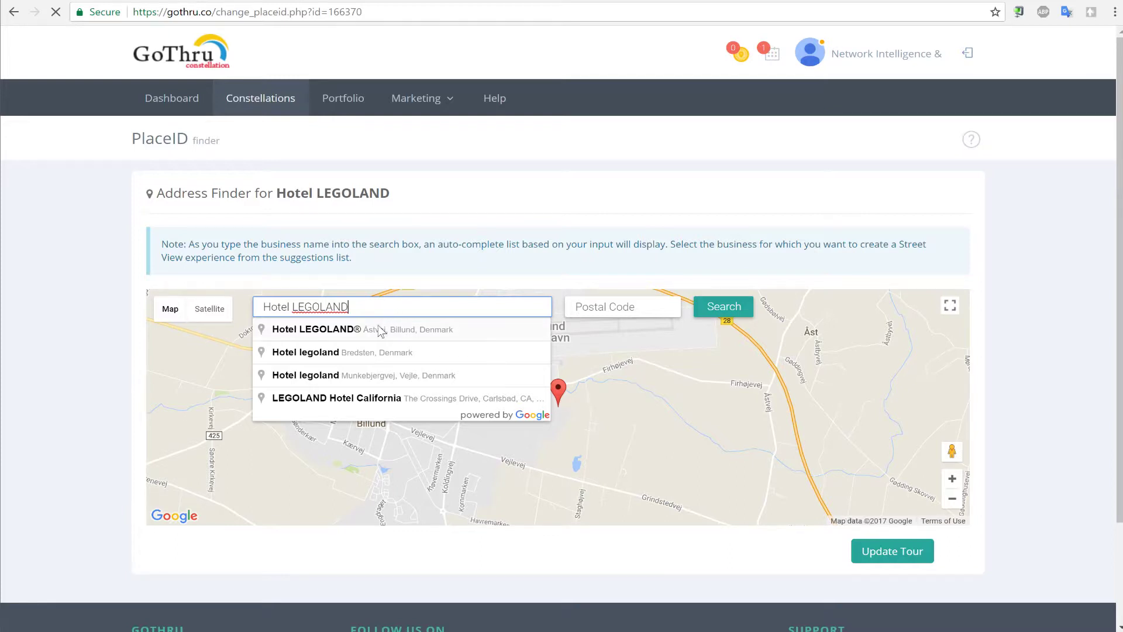
{"action": "left_click", "coordinate": [363, 331]}
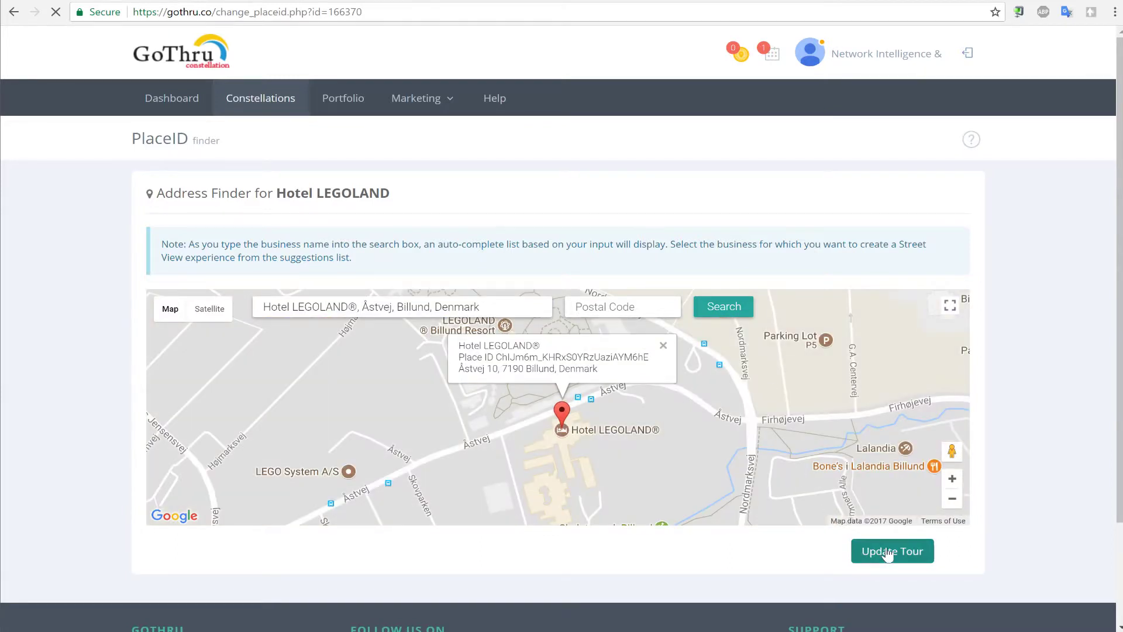
{"action": "left_click", "coordinate": [879, 554]}
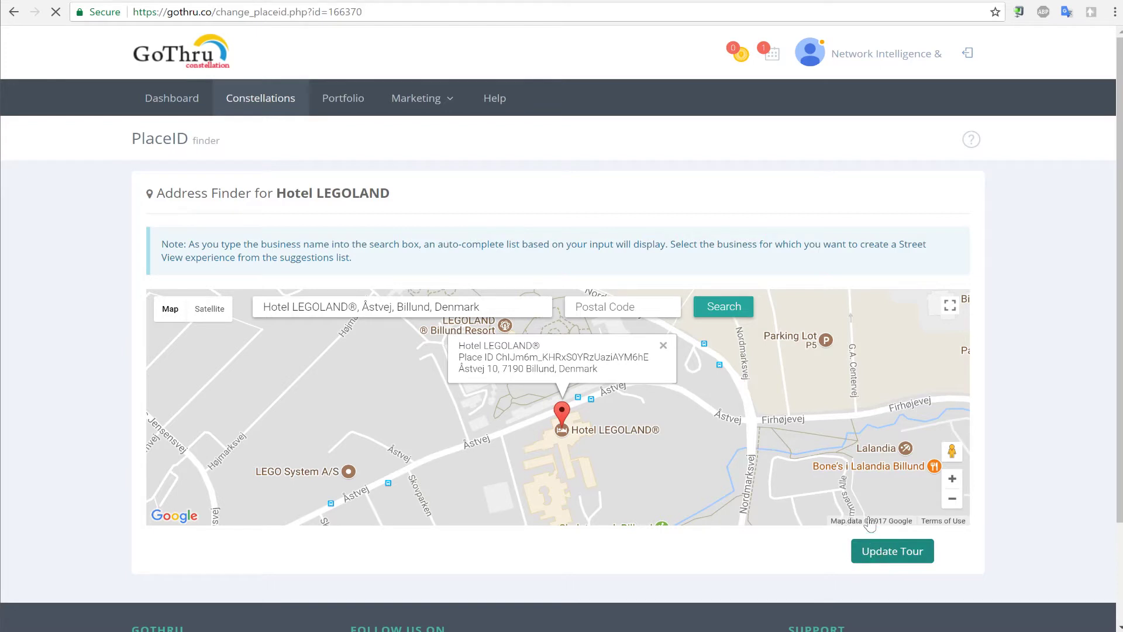